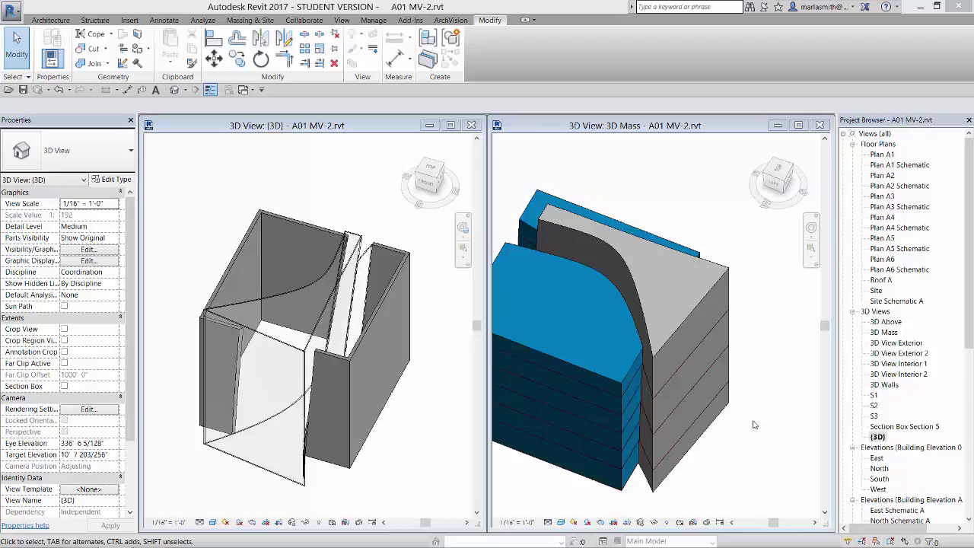
# Orbit the 3D Mass view to see the curved mass and its floor levels from the opposite side
pyautogui.click(706, 264)
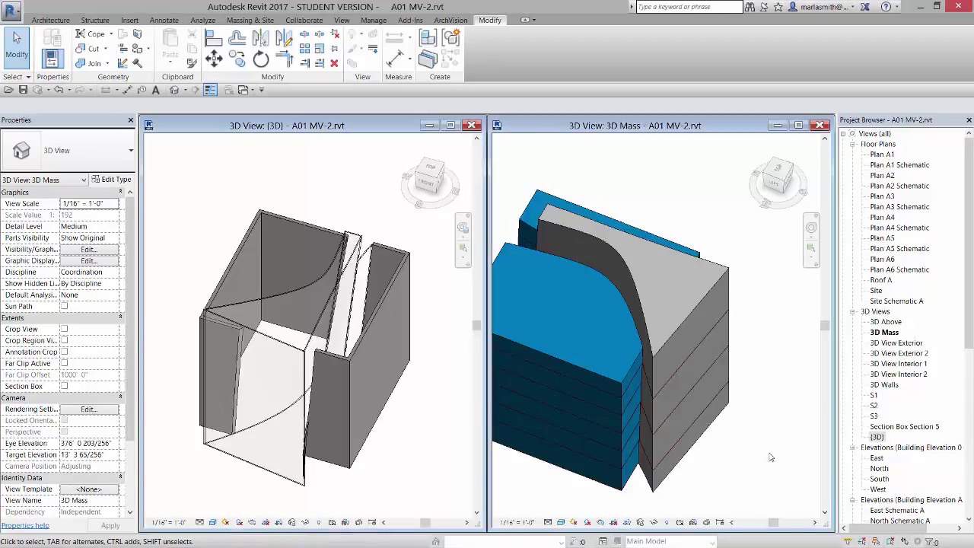
pyautogui.moveTo(769, 456)
pyautogui.keyDown('shift'); pyautogui.mouseDown(button='middle')
pyautogui.moveTo(623, 403)
pyautogui.moveTo(493, 476)
pyautogui.moveTo(533, 452)
pyautogui.mouseUp(button='middle'); pyautogui.keyUp('shift')
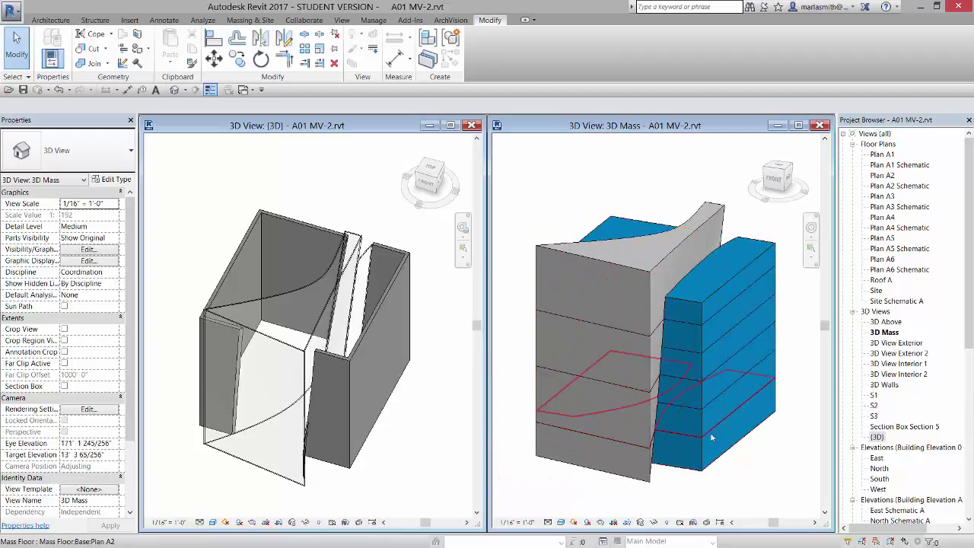
pyautogui.click(47, 21)
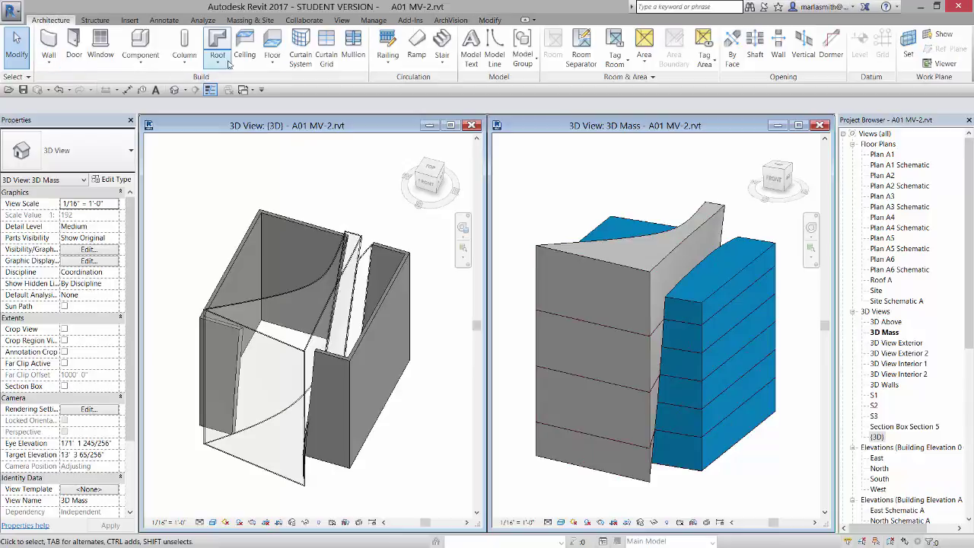
# Start Floor by Face placement using the Generic - 12" Concrete floor type
pyautogui.click(274, 64)
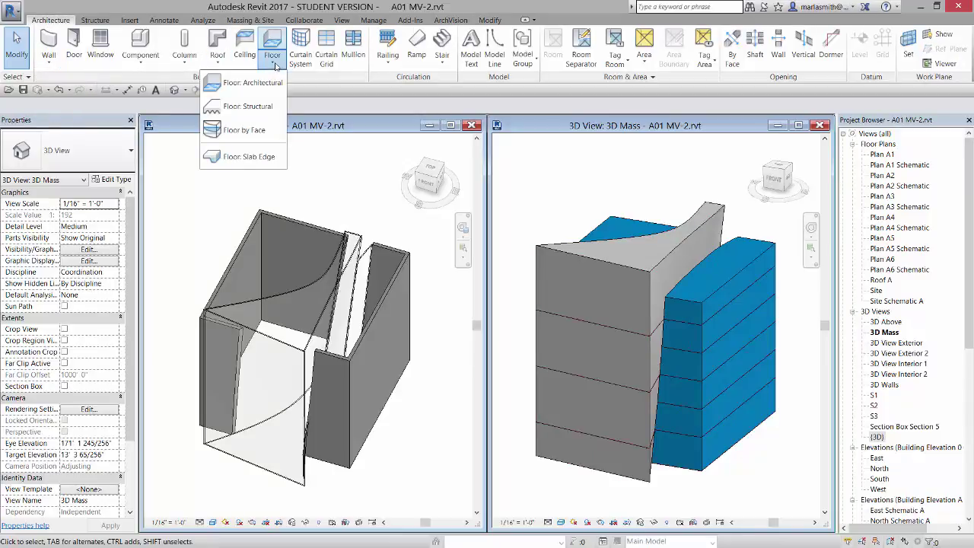
pyautogui.click(246, 131)
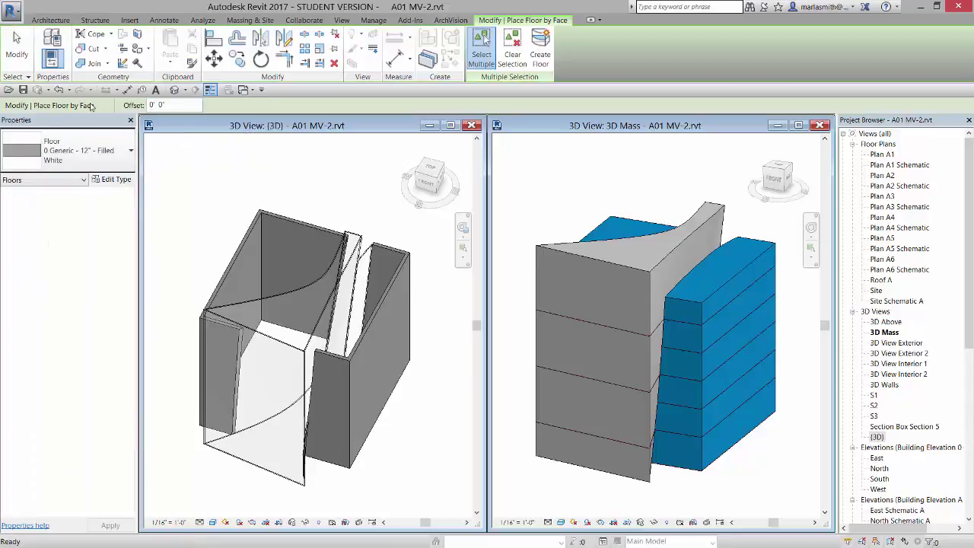
pyautogui.click(126, 163)
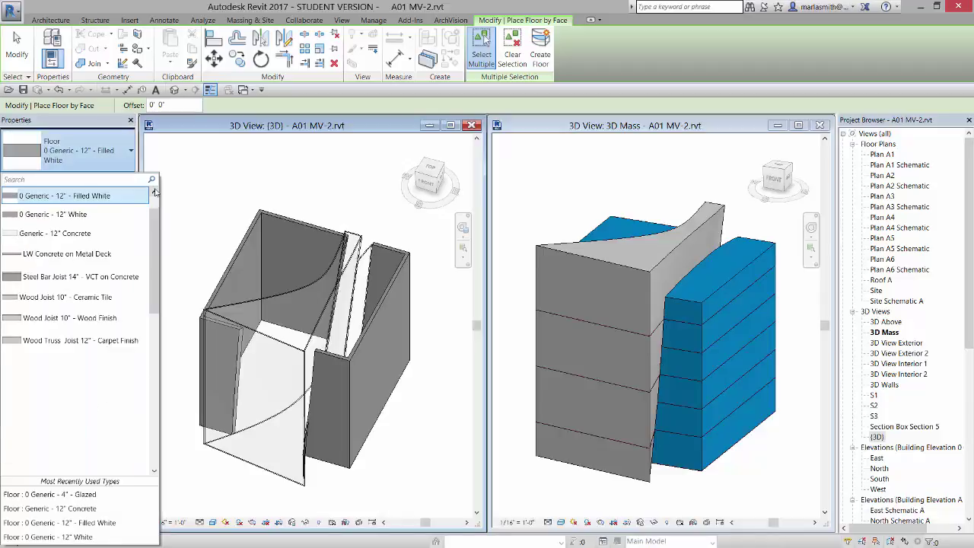
pyautogui.click(155, 193)
pyautogui.click(156, 194)
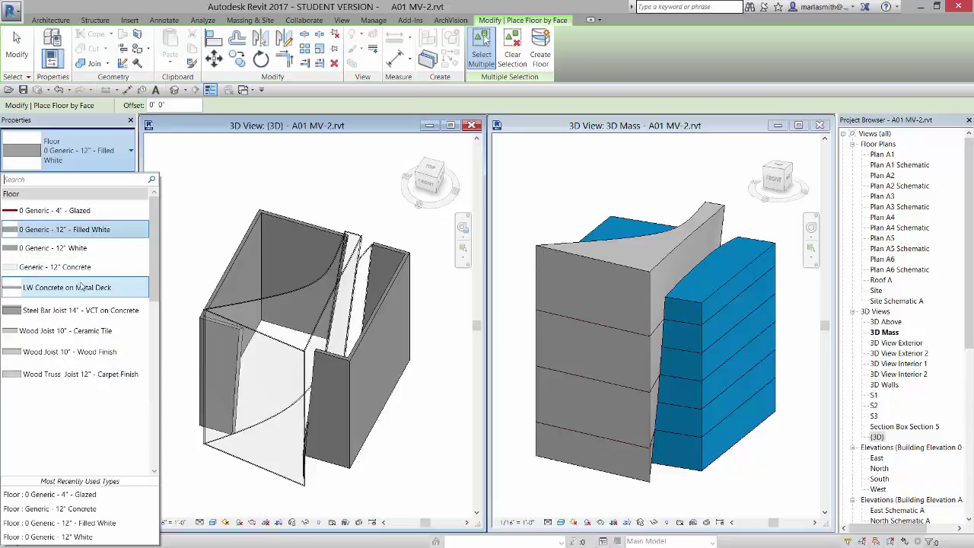
pyautogui.moveTo(54, 267)
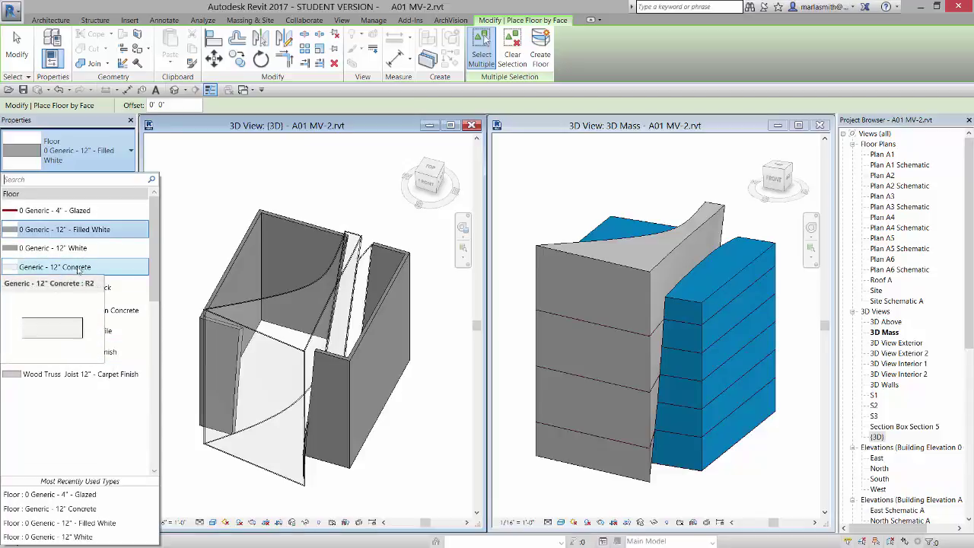
pyautogui.click(88, 268)
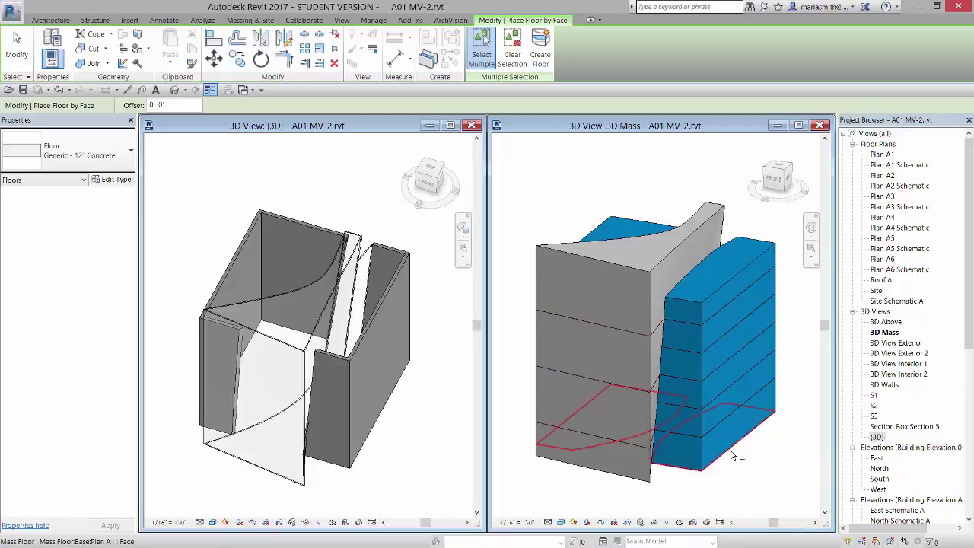
# Create Generic - 12" Concrete floor slabs on the picked mass floors
pyautogui.click(735, 455)
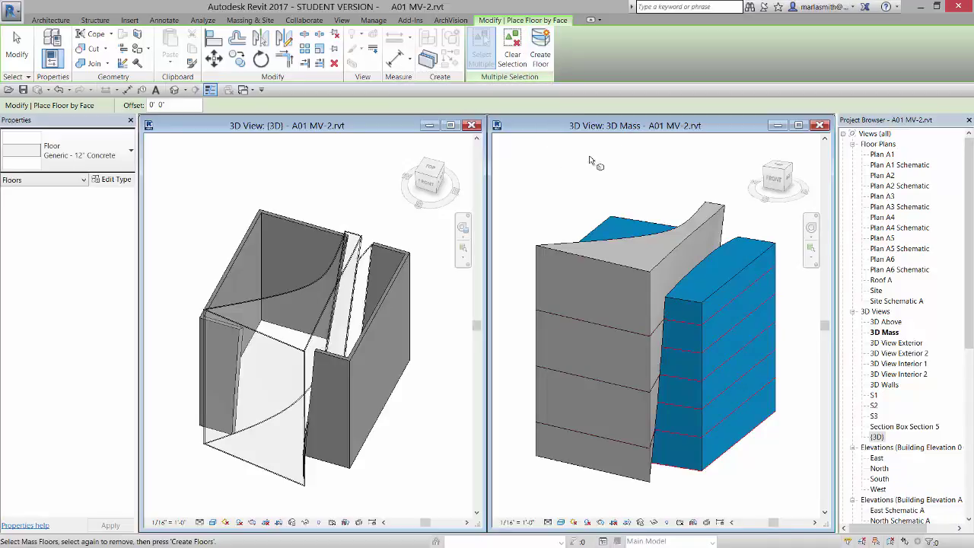
pyautogui.click(541, 50)
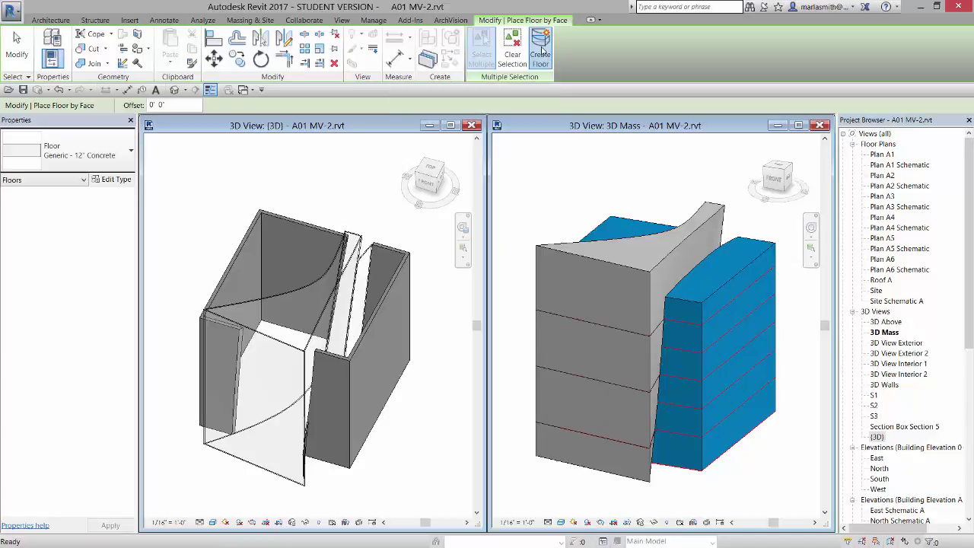
pyautogui.scroll(2, 730, 335)
pyautogui.scroll(2, 724, 320)
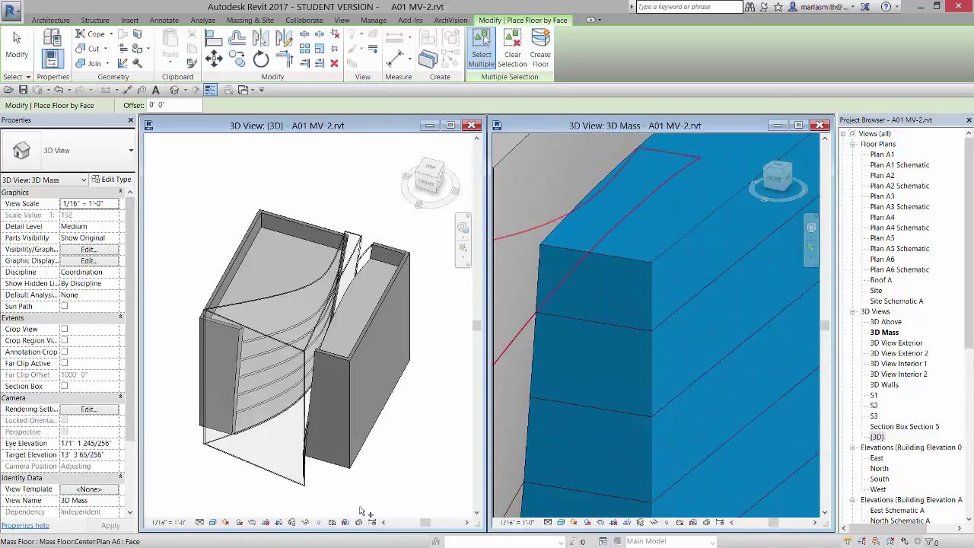
# Check the slabs in the {3D} view, then pick the right-hand block's mass floors in 3D Mass
pyautogui.click(344, 489)
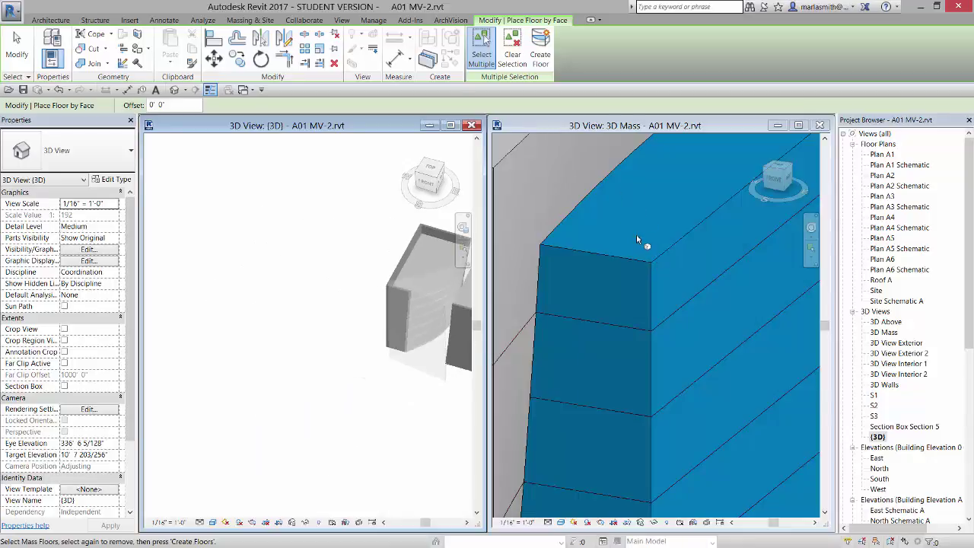
pyautogui.click(580, 128)
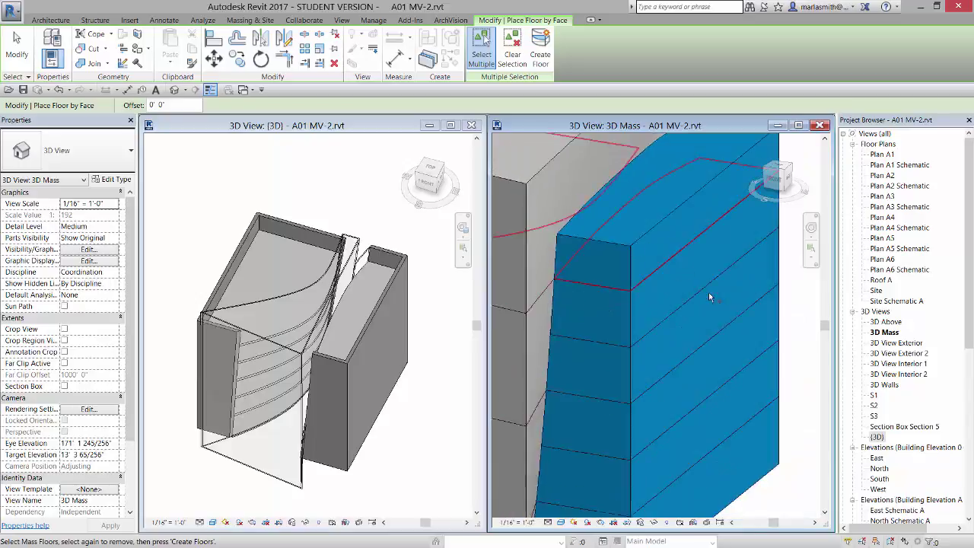
pyautogui.scroll(-5, 708, 292)
pyautogui.click(610, 363)
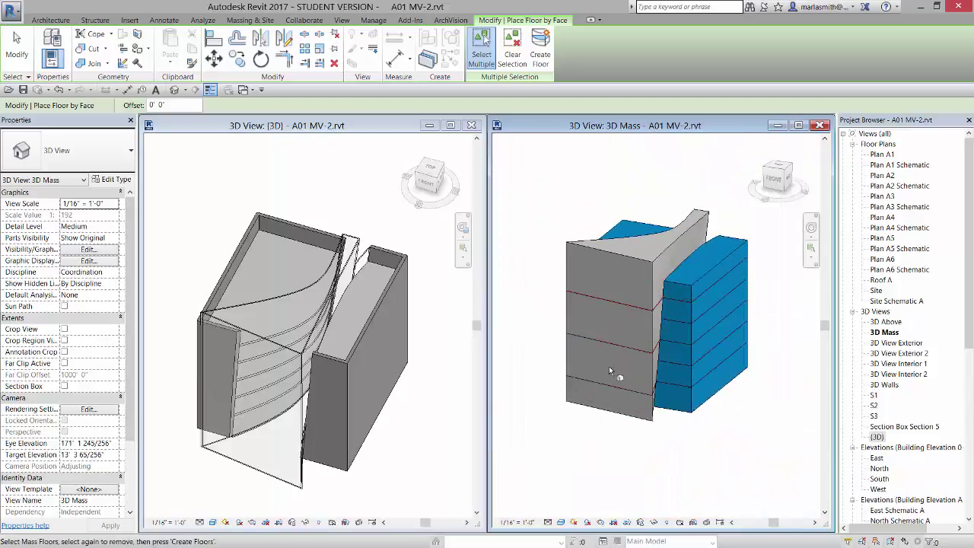
pyautogui.click(99, 156)
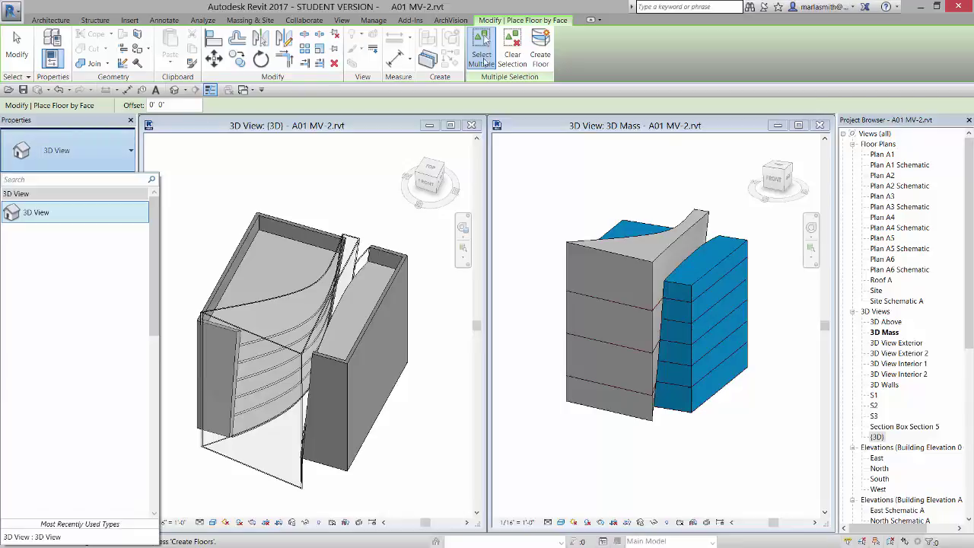
pyautogui.click(512, 54)
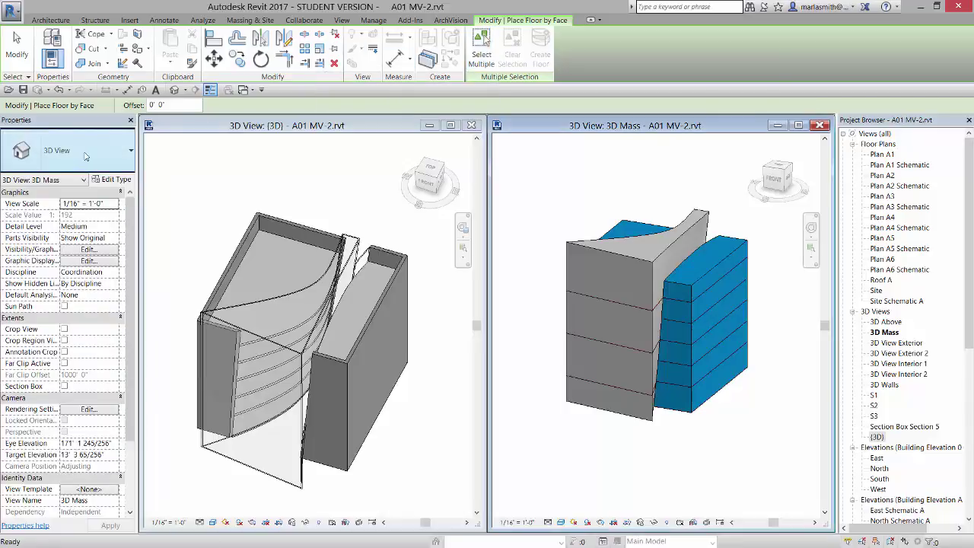
# Restart Floor by Face with the 0 Generic - 4" - Glazed floor type
pyautogui.press('Escape')
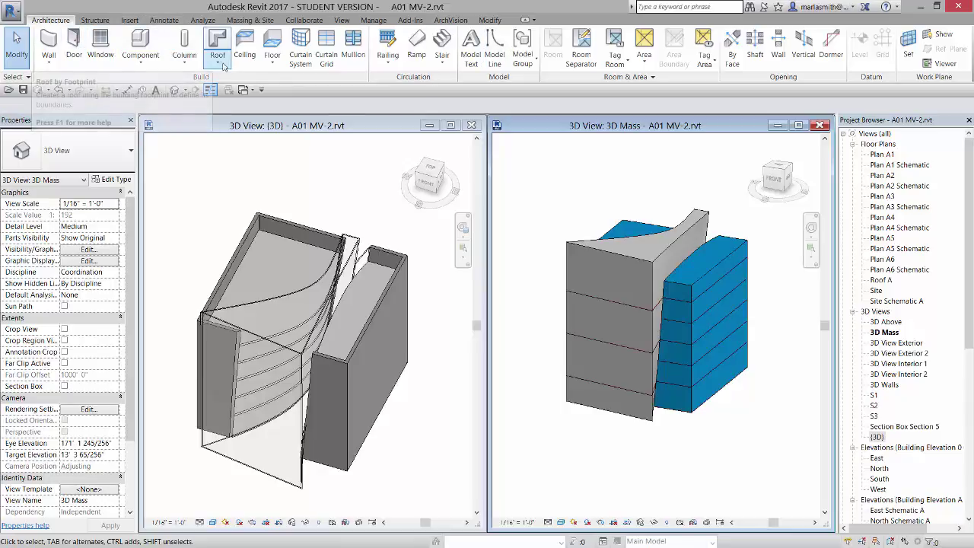
pyautogui.click(269, 67)
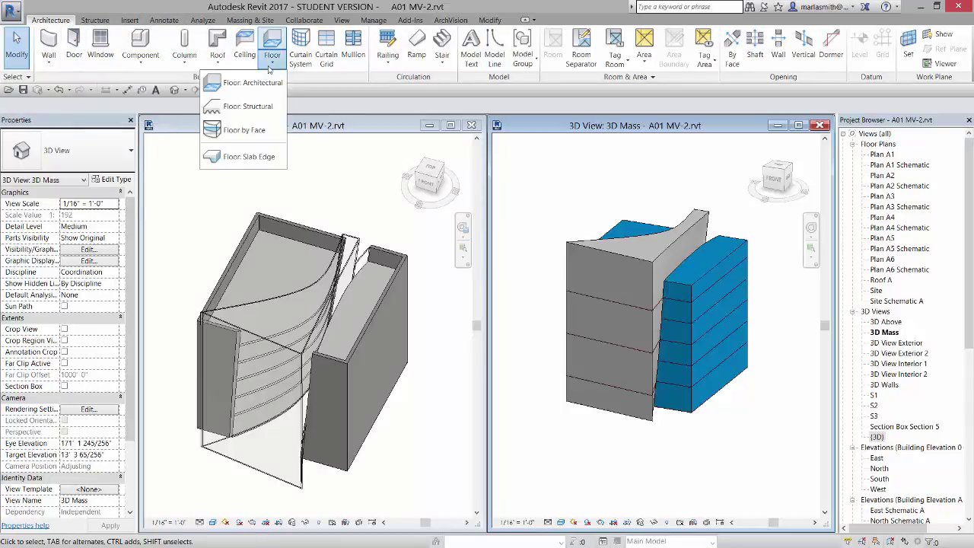
pyautogui.click(245, 131)
pyautogui.click(119, 154)
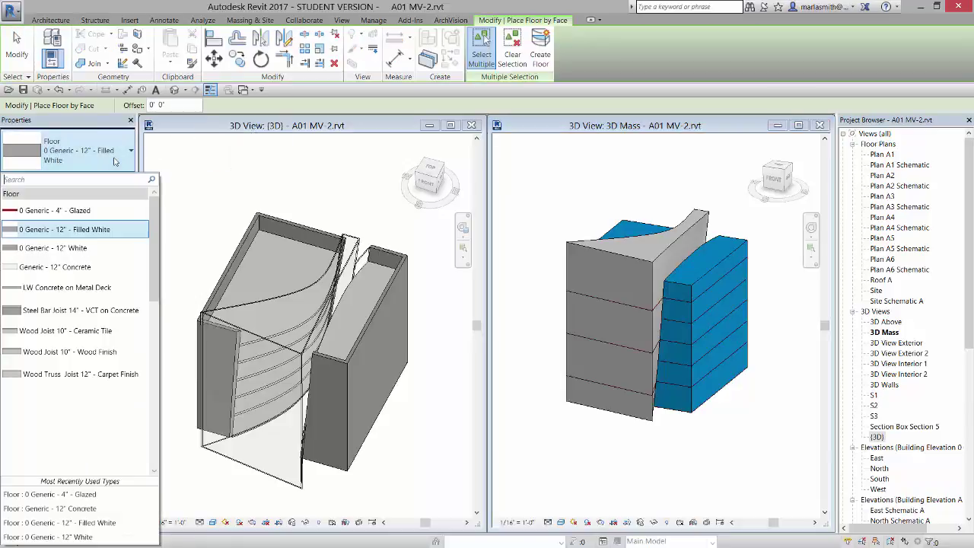
pyautogui.click(80, 213)
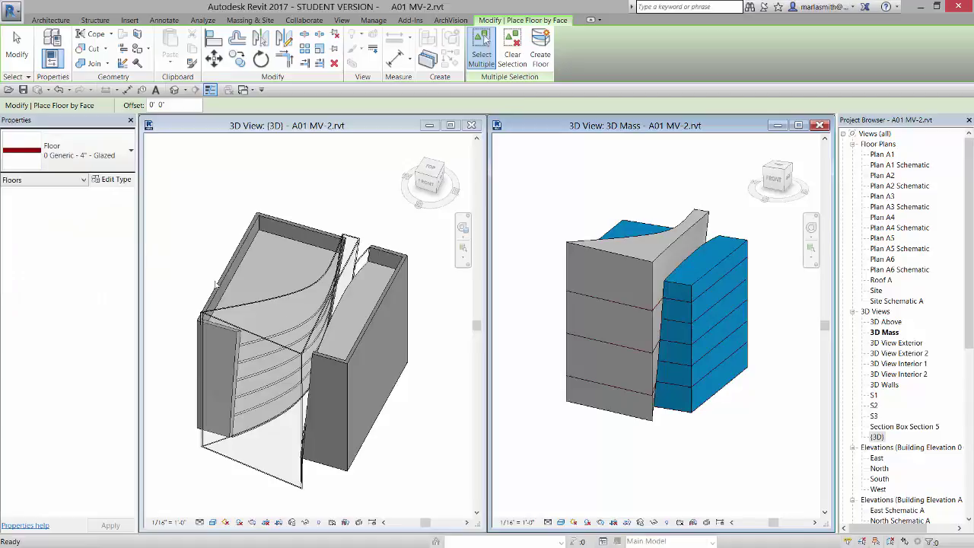
# Create glazed floors on the upper and lower mass floor faces
pyautogui.click(628, 303)
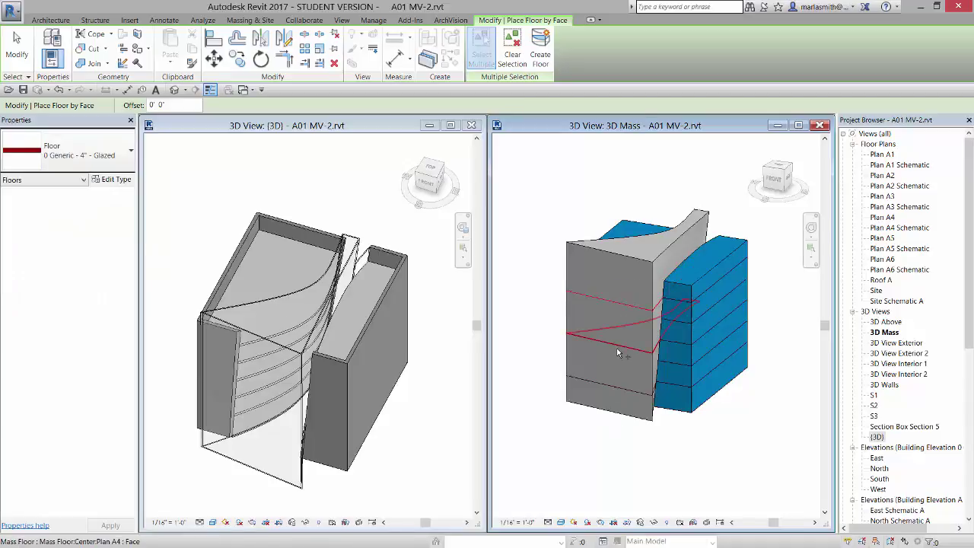
pyautogui.click(608, 388)
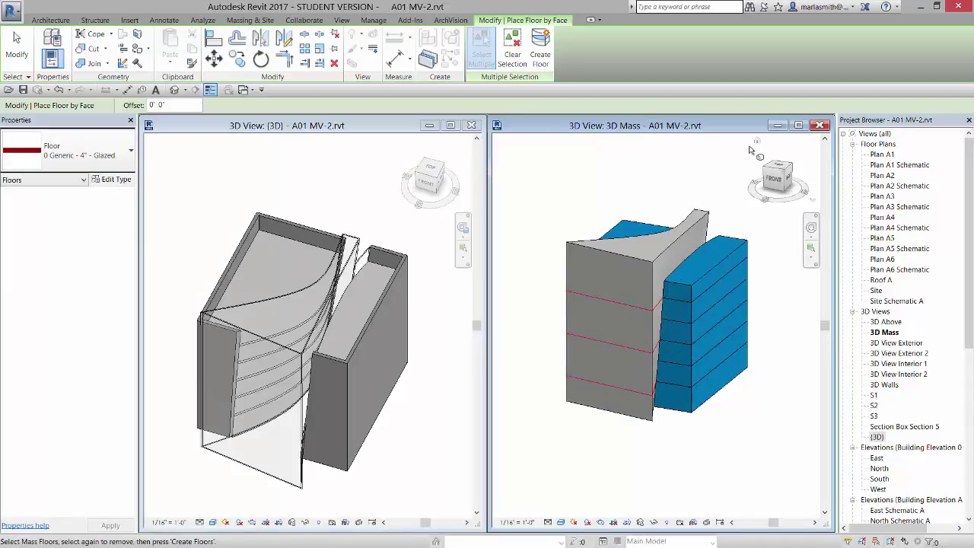
pyautogui.click(542, 54)
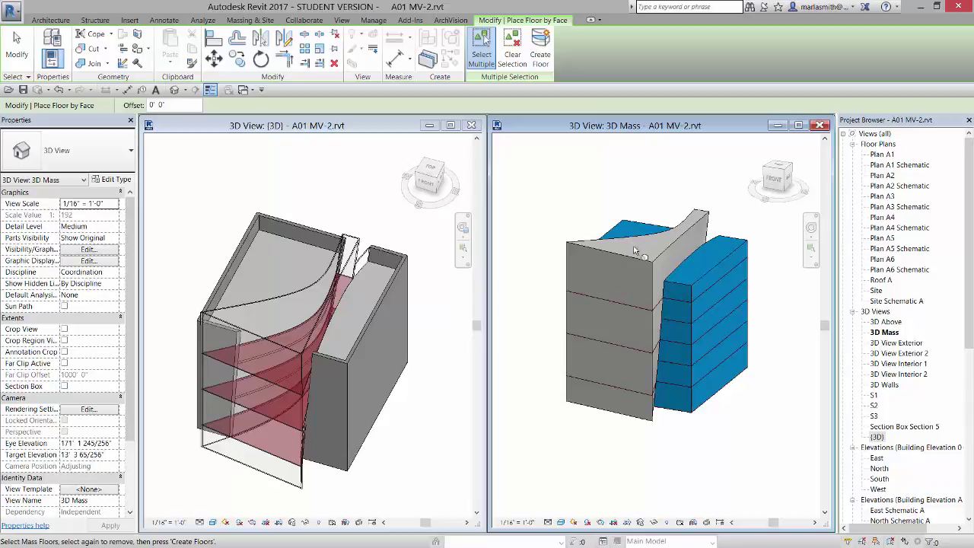
pyautogui.click(52, 19)
# Place a Generic - 4" - Glazing roof by face on the mass's curved top face
pyautogui.click(218, 61)
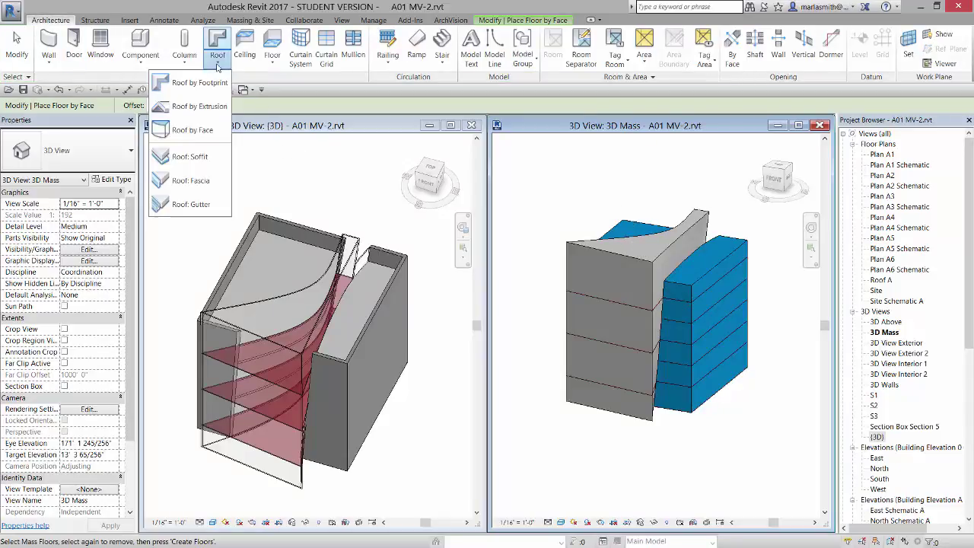
pyautogui.click(193, 130)
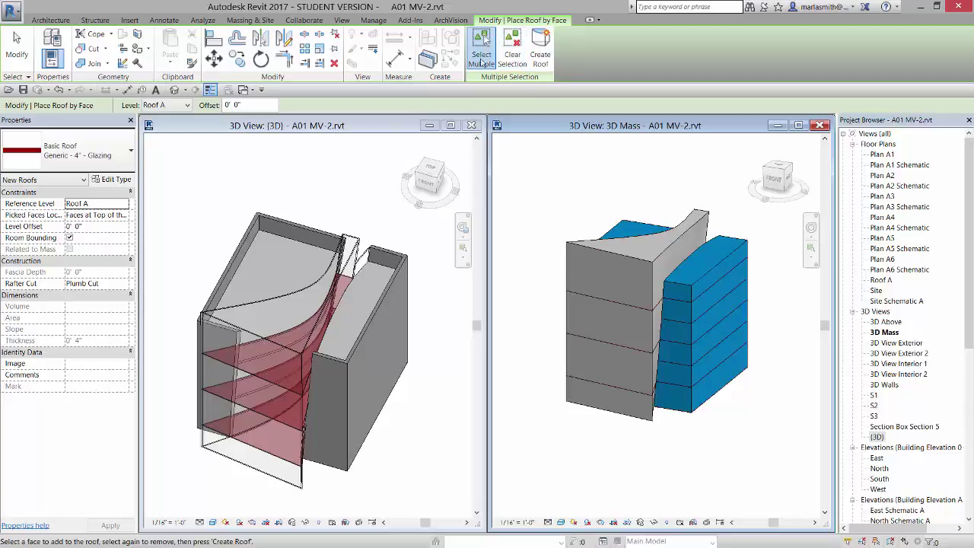
pyautogui.click(625, 257)
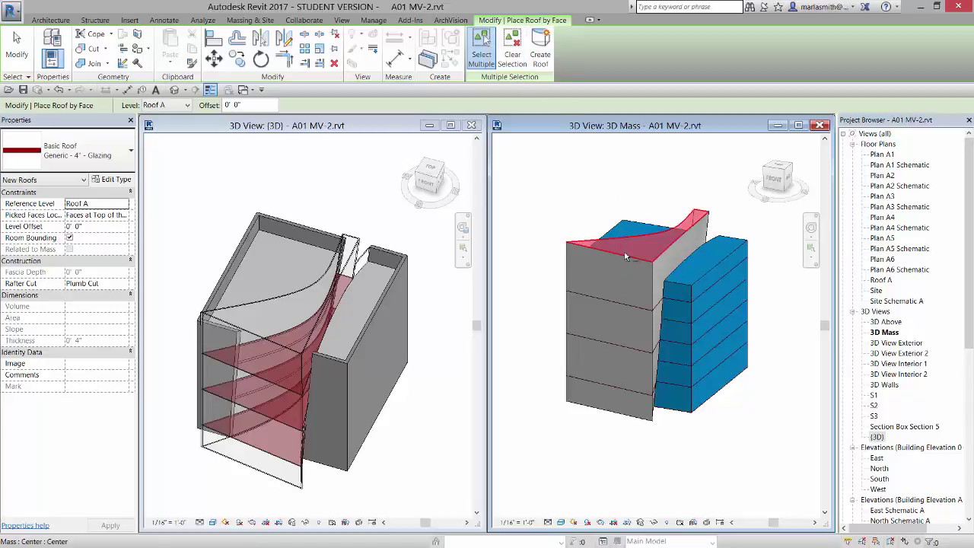
pyautogui.click(541, 49)
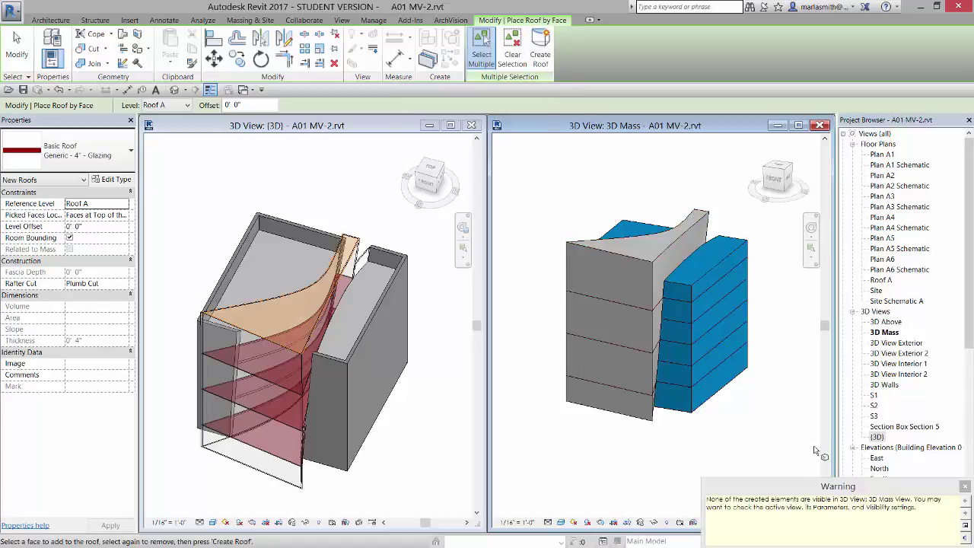
pyautogui.click(965, 486)
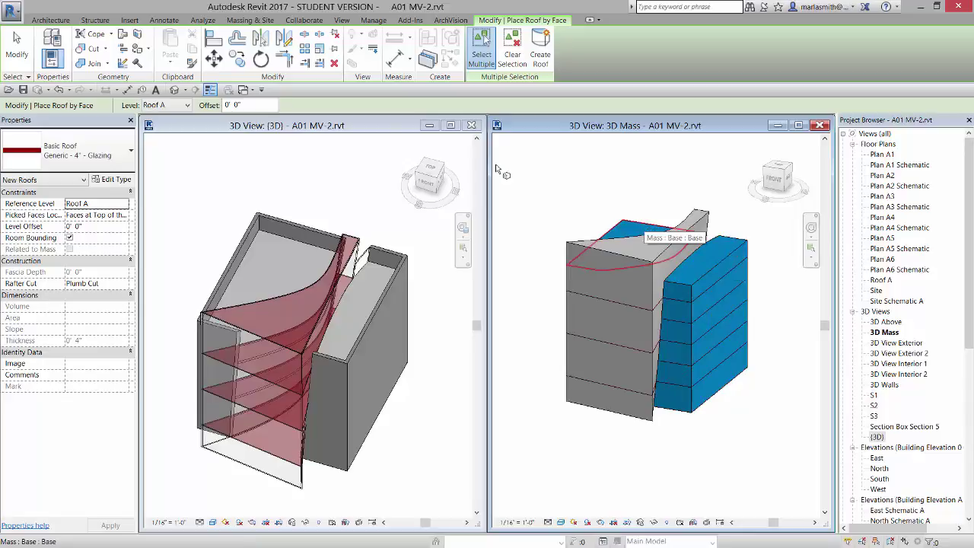
# Roof the blue and grey blocks' flat top faces with Generic - 9" - Concrete
pyautogui.click(95, 167)
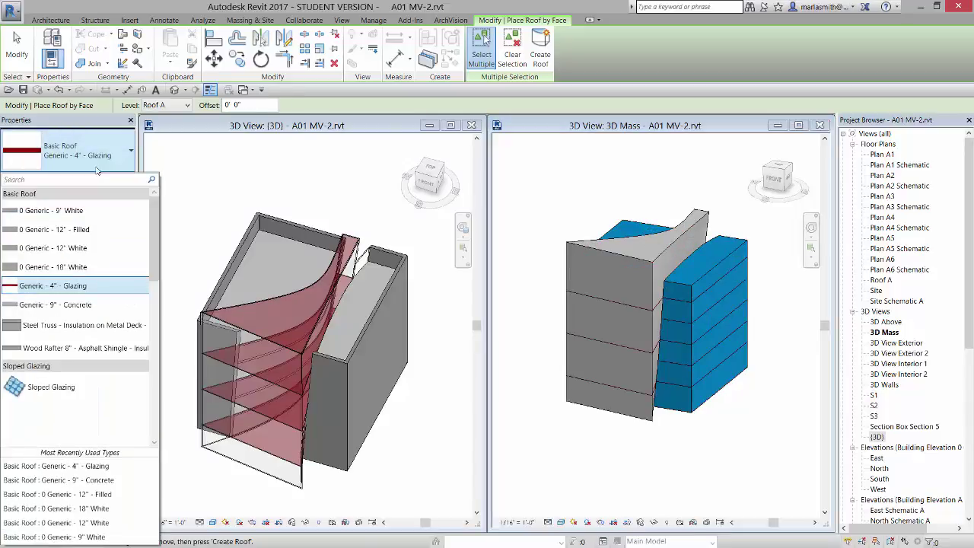
pyautogui.click(88, 306)
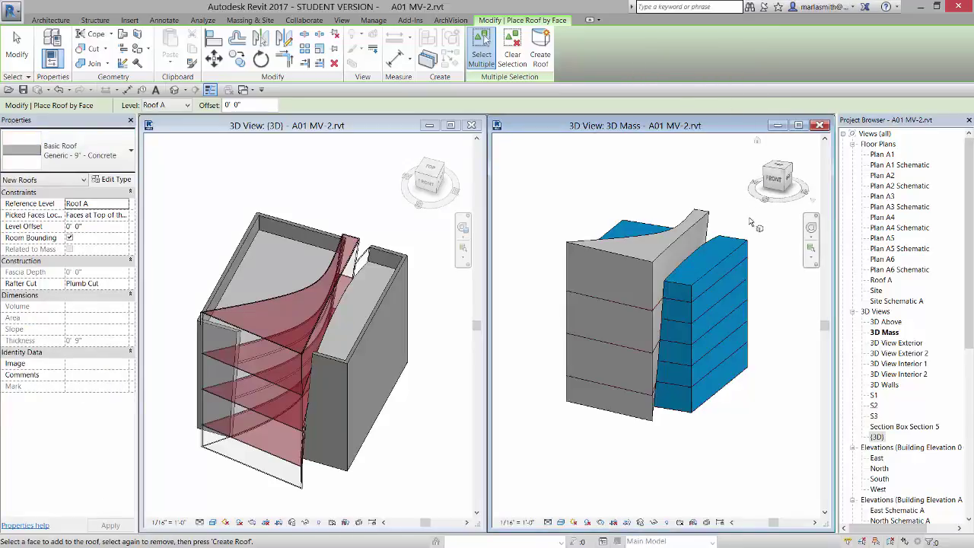
pyautogui.click(727, 245)
pyautogui.click(643, 215)
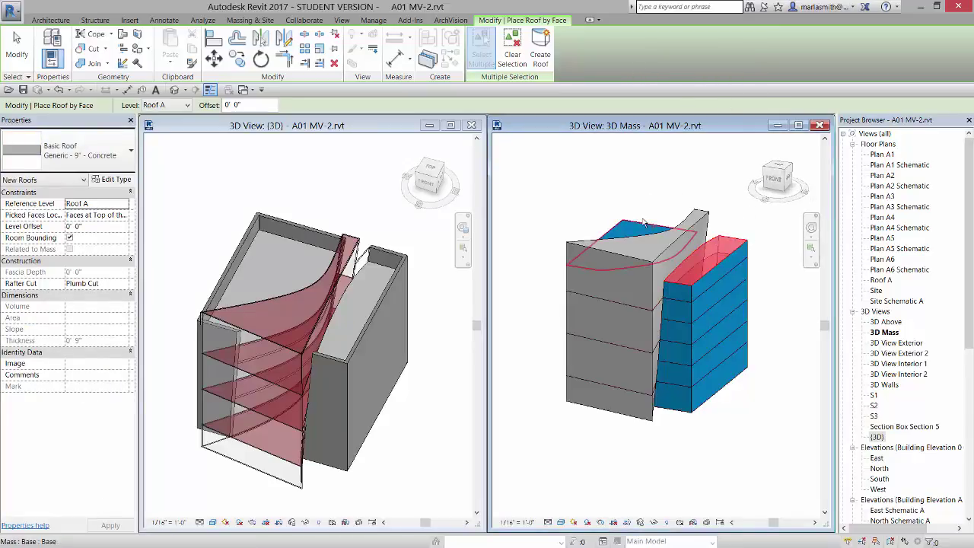
pyautogui.click(540, 52)
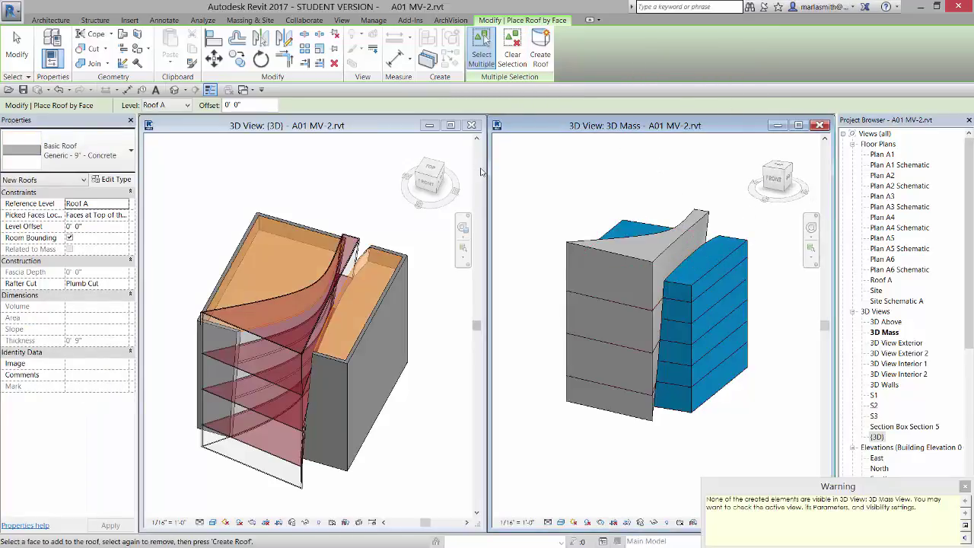
pyautogui.click(17, 42)
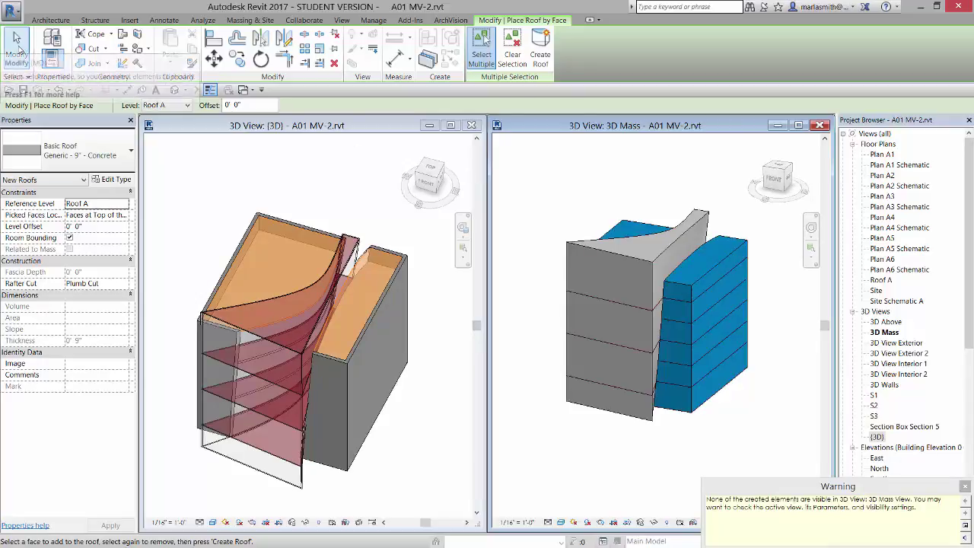
pyautogui.click(348, 195)
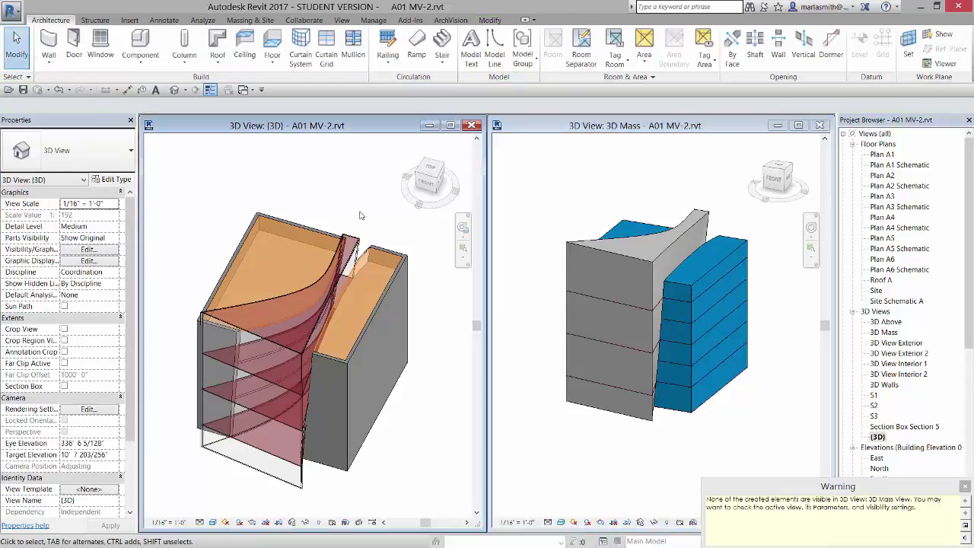
# Close the hidden-elements warning and orbit the {3D} view to inspect the new floors and roofs
pyautogui.click(965, 488)
pyautogui.keyDown('shift'); pyautogui.moveTo(428, 422); pyautogui.dragTo(423, 360, button='middle'); pyautogui.keyUp('shift')
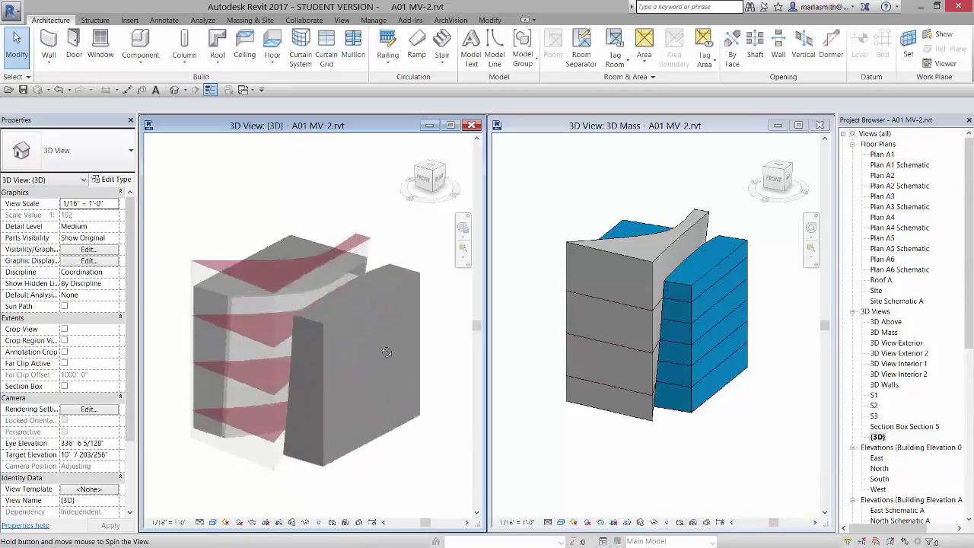
pyautogui.keyDown('shift'); pyautogui.moveTo(346, 228); pyautogui.dragTo(360, 211, button='middle'); pyautogui.keyUp('shift')
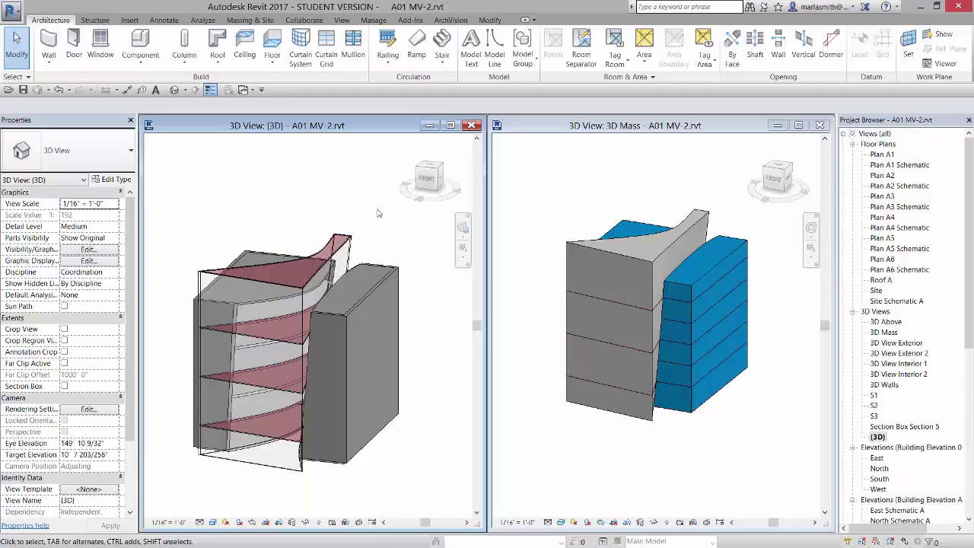
pyautogui.keyDown('shift'); pyautogui.moveTo(389, 219); pyautogui.dragTo(323, 204, button='middle'); pyautogui.keyUp('shift')
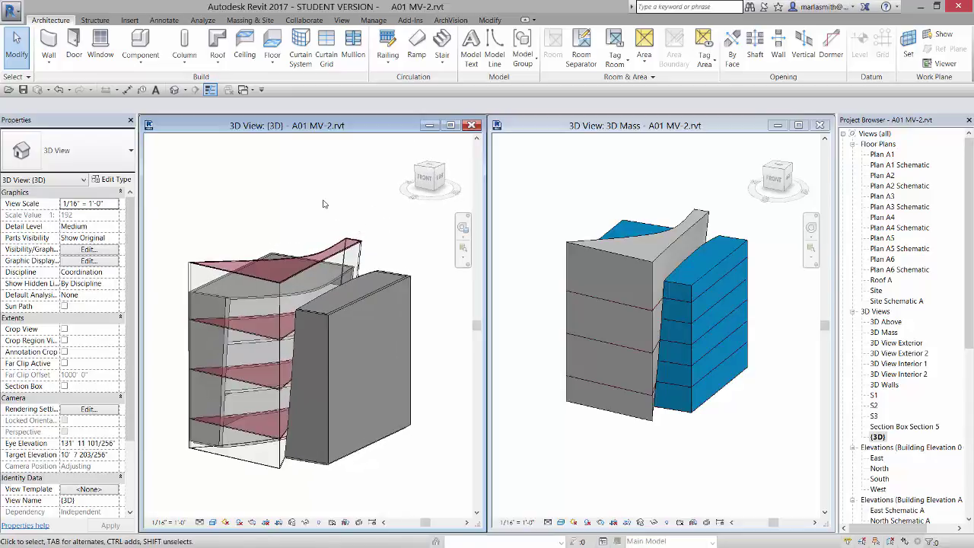